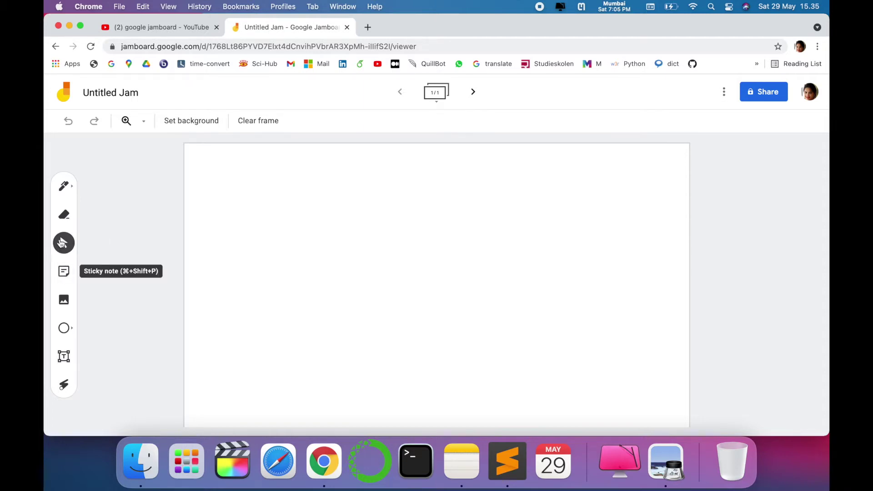
Handwrite "Welcome to my class" across the upper part of the frame with the pen and highlight it with the laser.
left_click(63, 243)
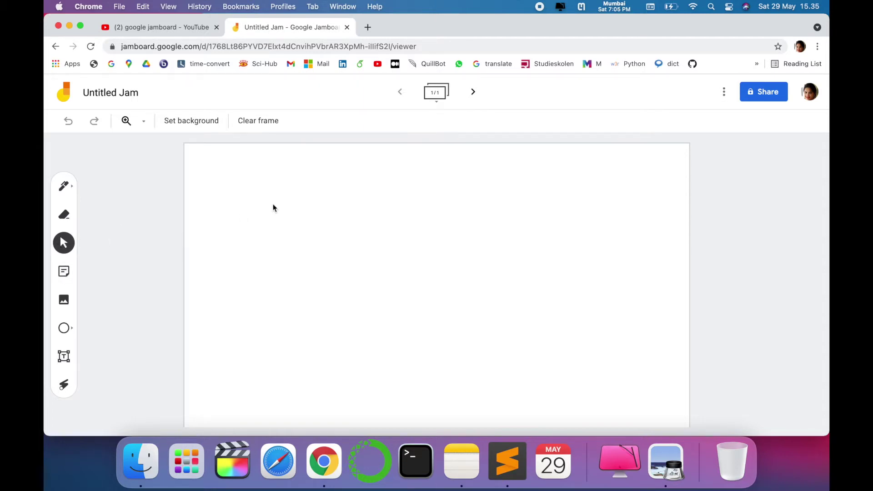
left_click(64, 185)
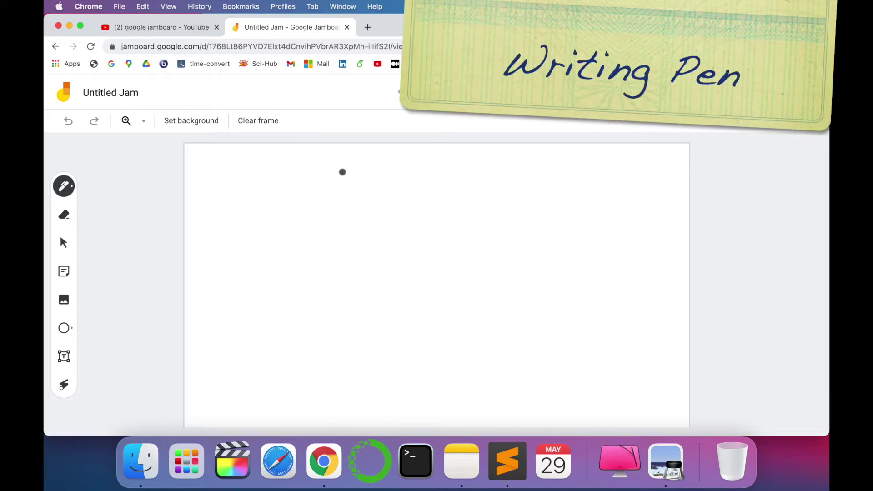
left_click_drag(261, 156, 347, 195)
left_click_drag(372, 157, 392, 191)
left_click_drag(430, 175, 470, 192)
left_click_drag(514, 154, 562, 171)
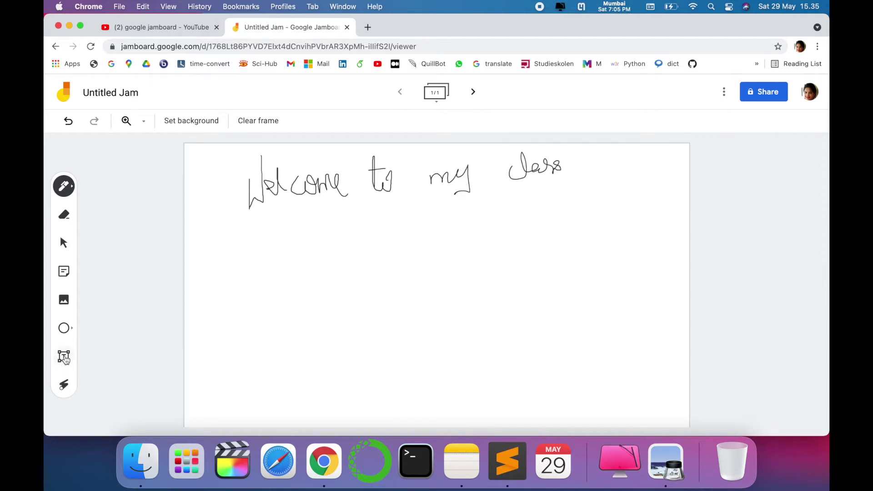
left_click(64, 385)
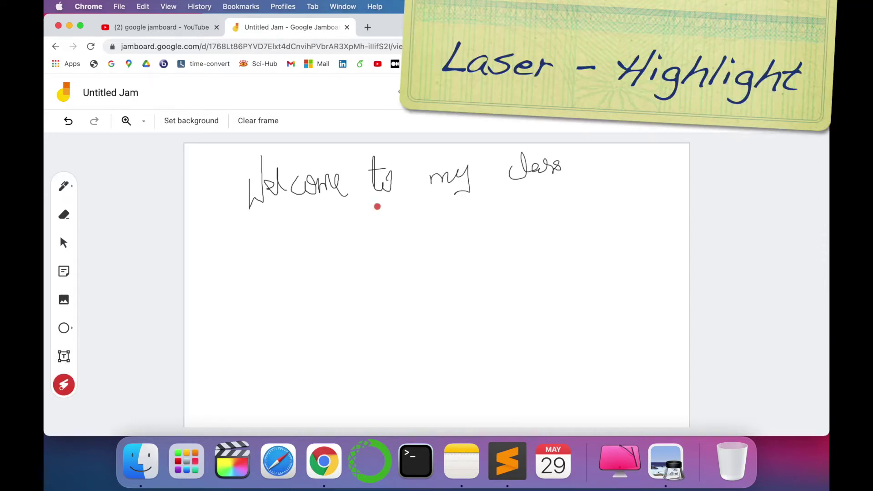
mouse_move(240, 168)
left_mouse_down()
mouse_move(236, 227)
mouse_move(238, 168)
mouse_move(447, 158)
mouse_move(571, 185)
mouse_move(243, 238)
mouse_move(214, 197)
mouse_move(600, 165)
left_mouse_up()
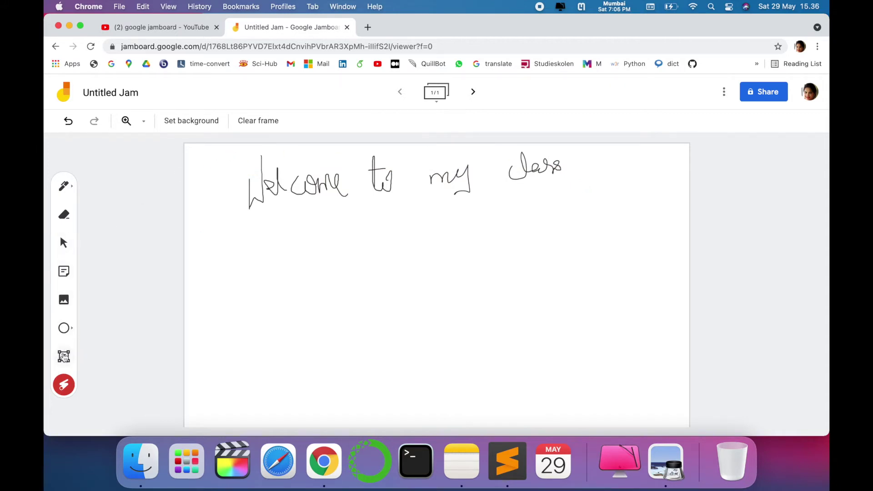
Add a text box reading "Computers" below the handwritten line.
left_click(64, 356)
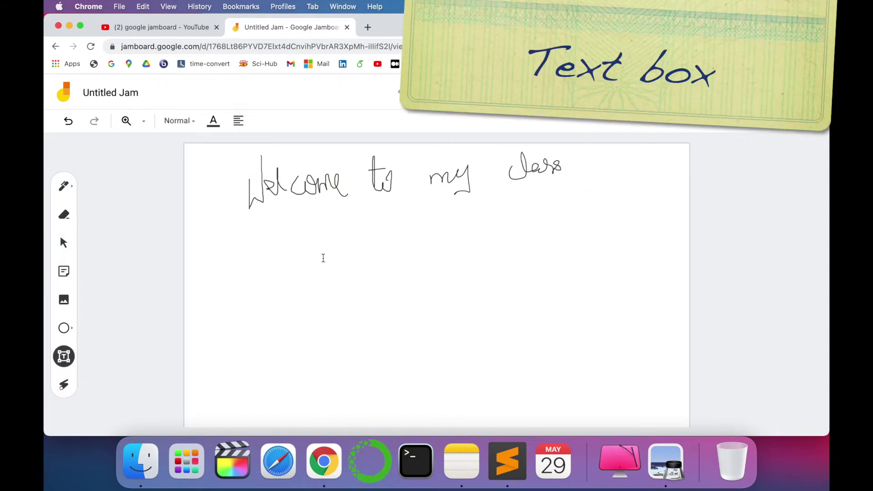
left_click_drag(265, 235, 331, 251)
left_click(320, 243)
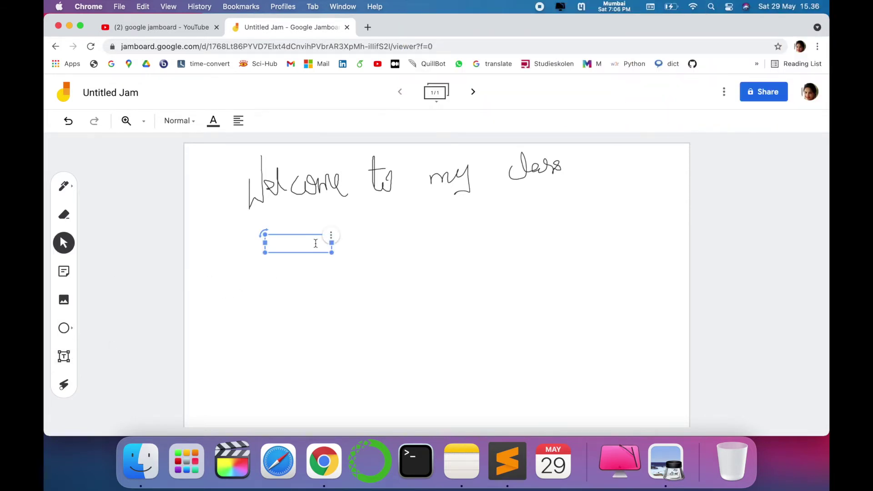
type("Computers")
left_click(376, 307)
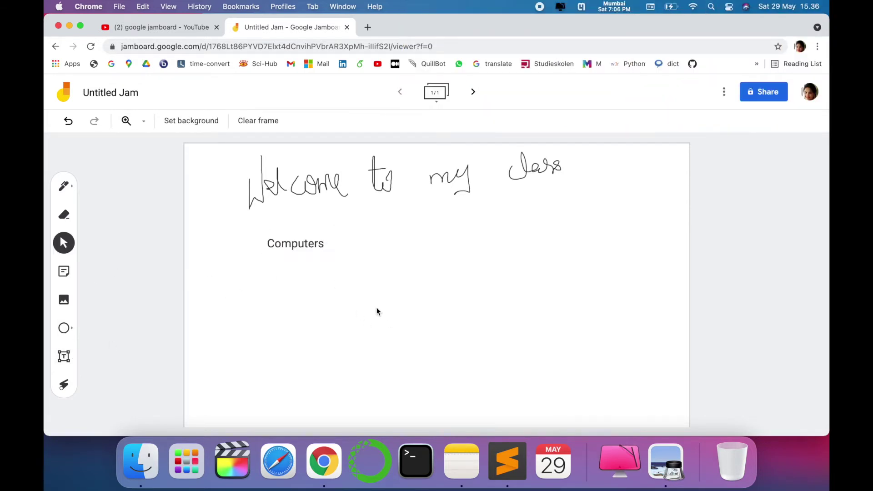
left_click(309, 244)
left_click(443, 266)
Create a yellow sticky note reading "Reminder" and place it below the "Computers" text, slightly to its left.
left_click(65, 274)
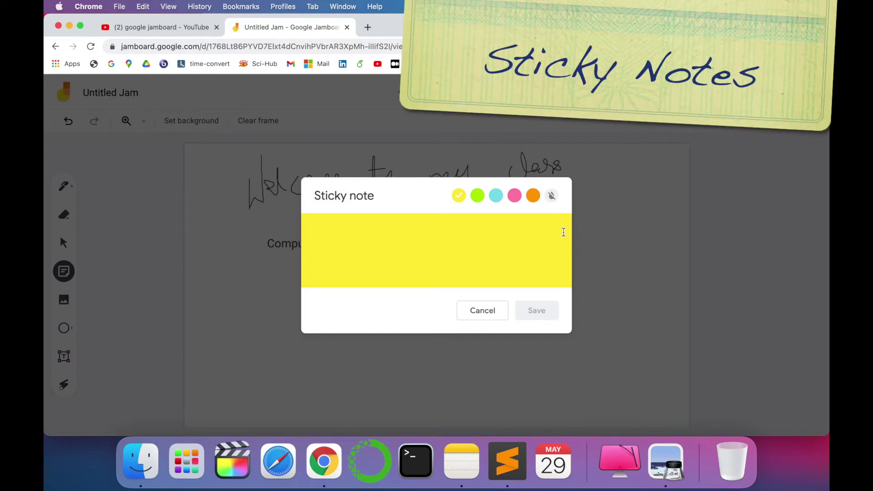
type("Re")
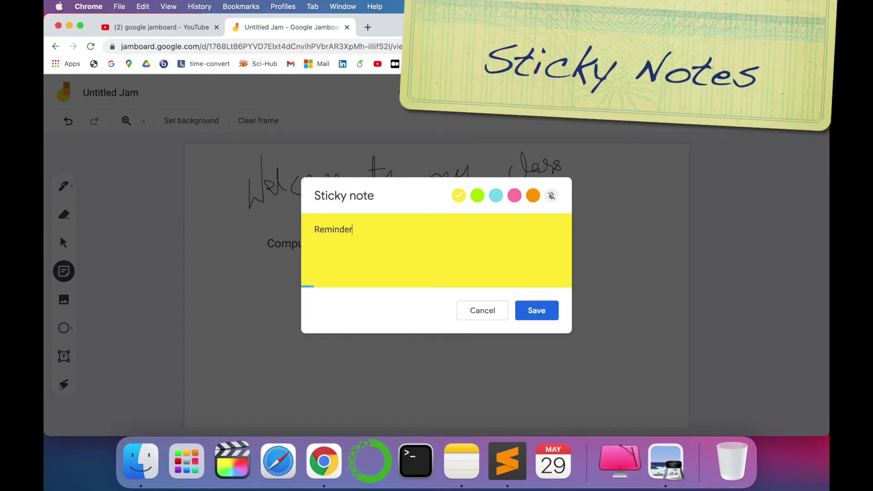
type("minder")
left_click(537, 310)
left_click_drag(279, 163, 261, 313)
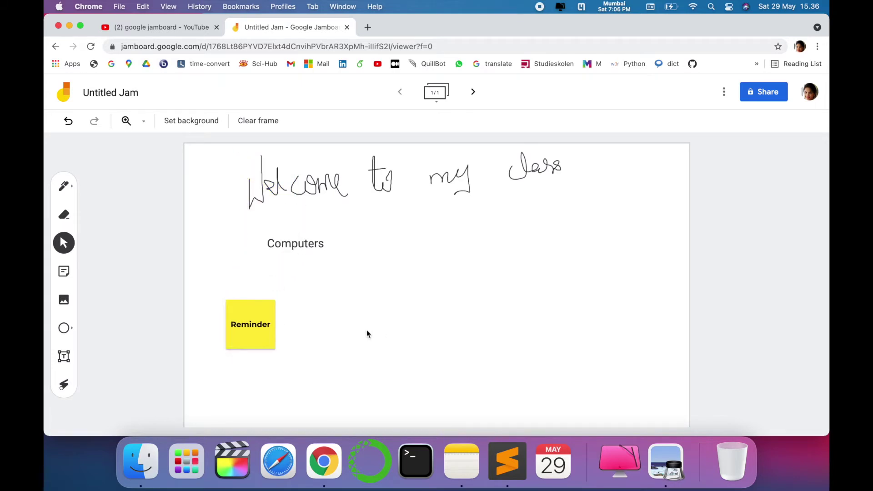
Duplicate the "Reminder" sticky note and place the copy to the right of the original.
right_click(272, 300)
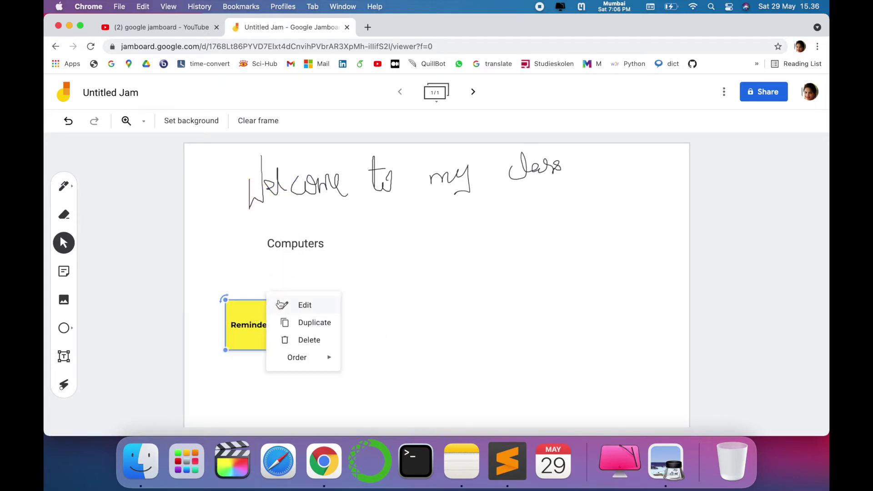
left_click(325, 328)
left_click_drag(262, 327, 359, 321)
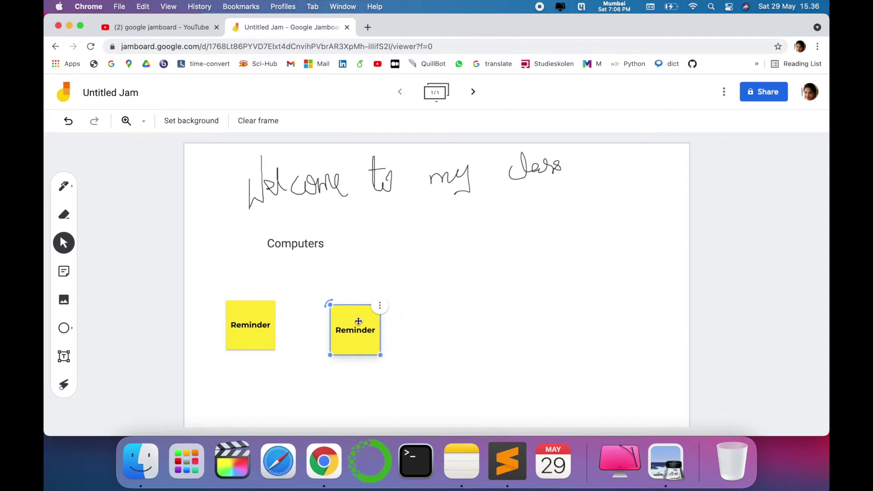
Make the second sticky note read "Activity for ten minutes" and place it above the "Reminder" note.
type("ivity")
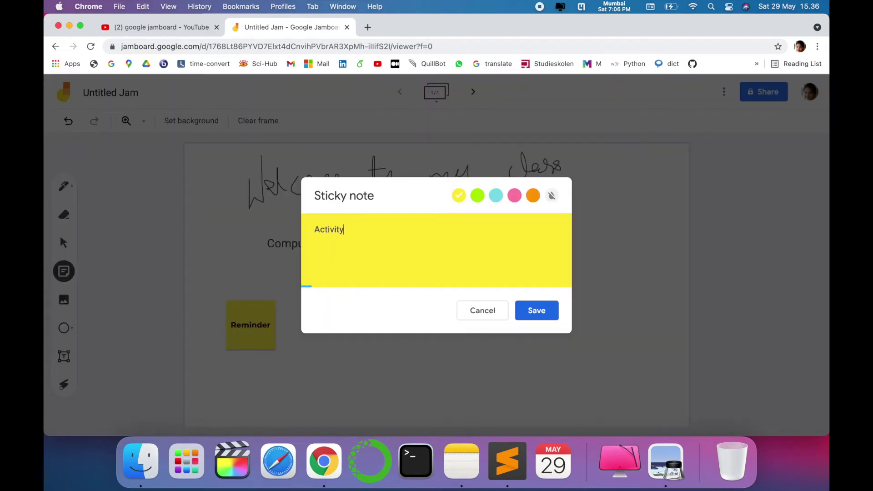
type("inutes")
key("Return")
mouse_move(326, 360)
left_mouse_down()
mouse_move(265, 272)
mouse_move(243, 259)
left_mouse_up()
Erase all of the handwritten "Welcome to my class" strokes with the eraser.
left_click(64, 214)
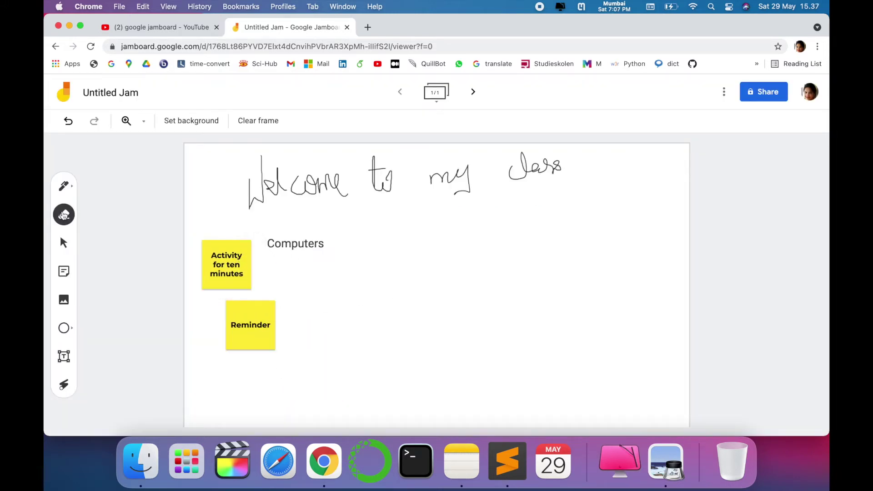
mouse_move(277, 182)
left_mouse_down()
mouse_move(263, 195)
mouse_move(377, 176)
mouse_move(394, 182)
left_mouse_up()
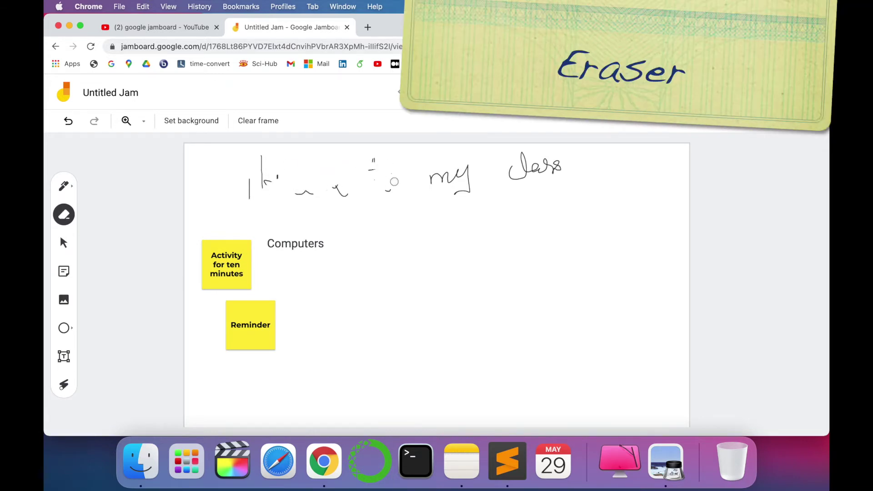
mouse_move(297, 151)
left_mouse_down()
mouse_move(249, 188)
mouse_move(267, 174)
mouse_move(251, 189)
mouse_move(273, 217)
mouse_move(313, 192)
mouse_move(404, 176)
mouse_move(370, 165)
mouse_move(434, 182)
mouse_move(467, 168)
mouse_move(464, 193)
mouse_move(576, 165)
left_mouse_up()
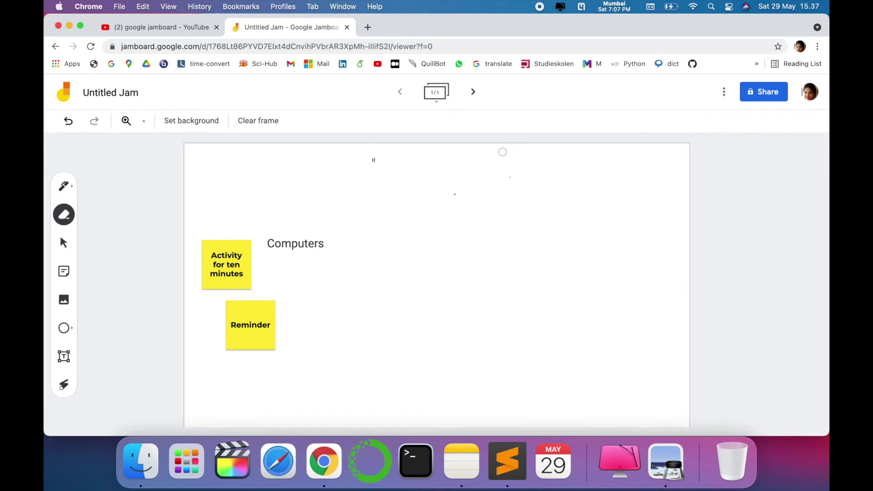
left_click_drag(457, 184, 452, 187)
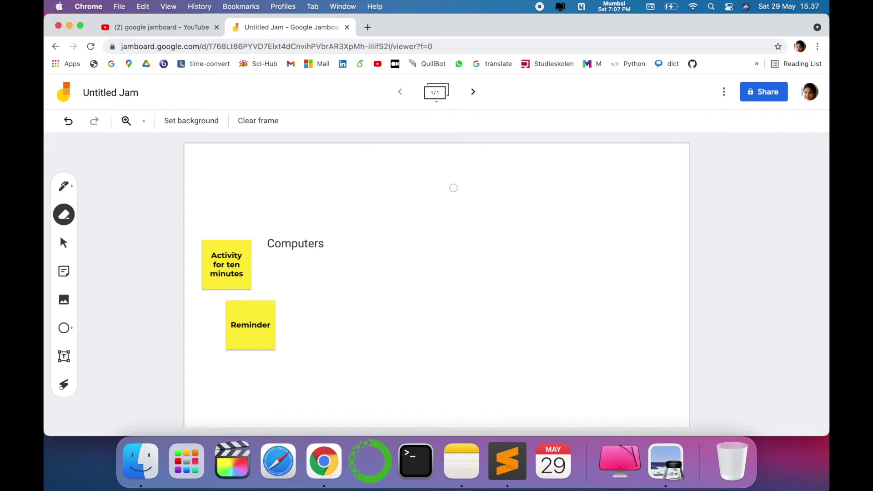
Insert the green valley photo from a Google Images search for "mountain" and enlarge it on the frame.
left_click(65, 305)
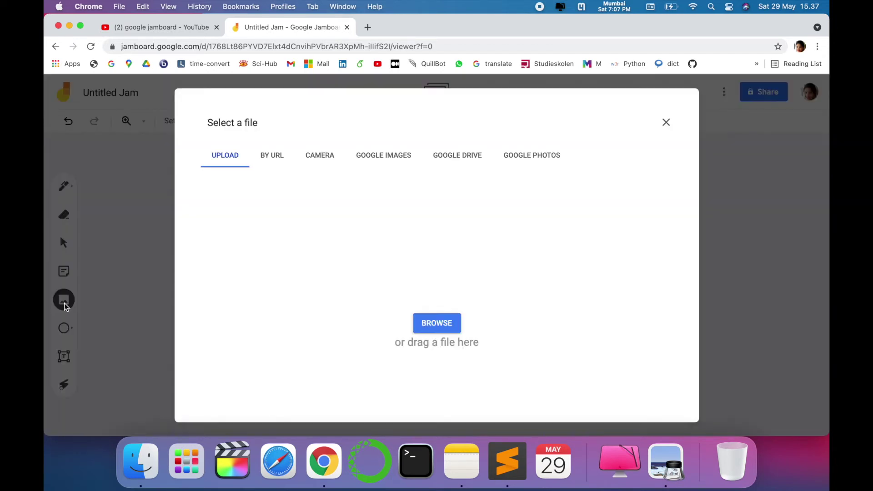
left_click(395, 156)
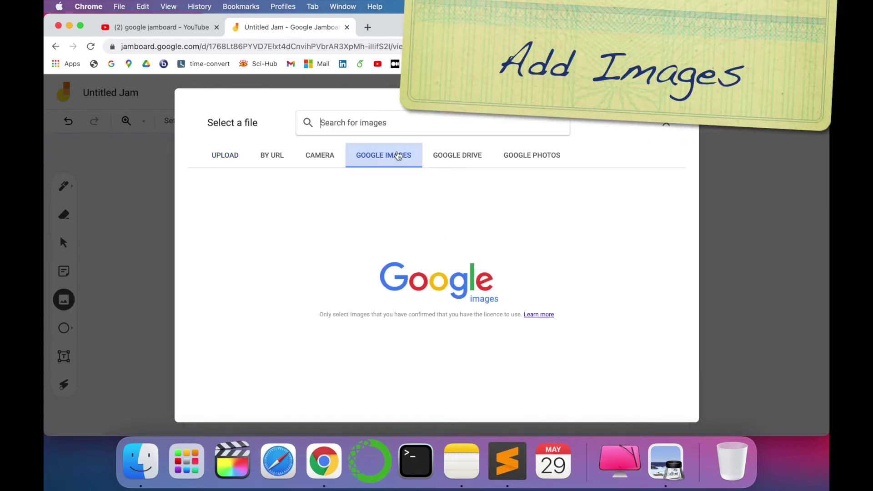
type("mountain")
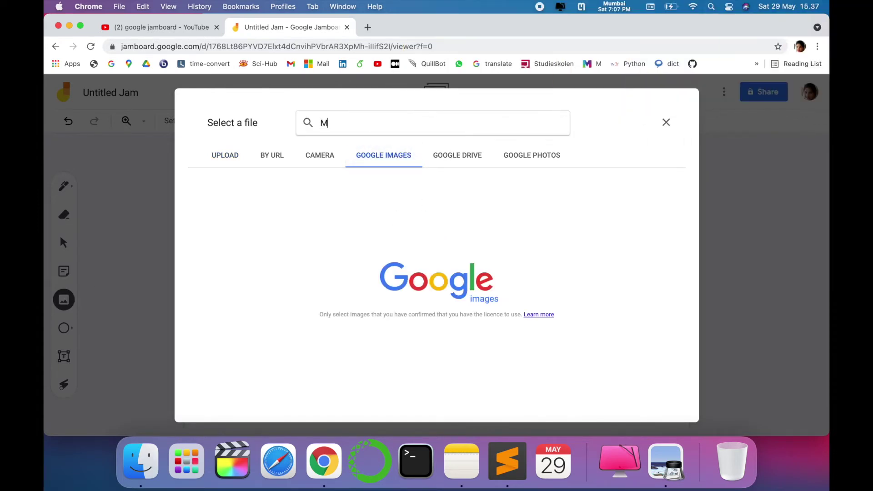
key("Return")
left_click(382, 227)
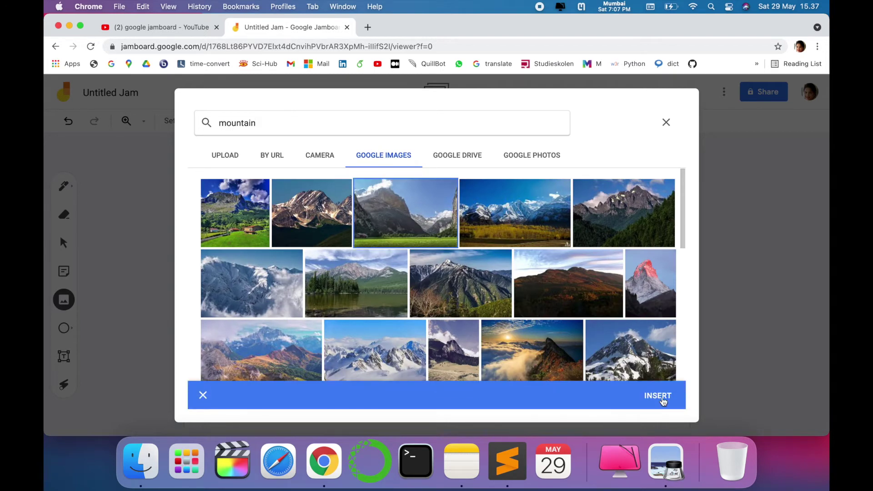
left_click(659, 397)
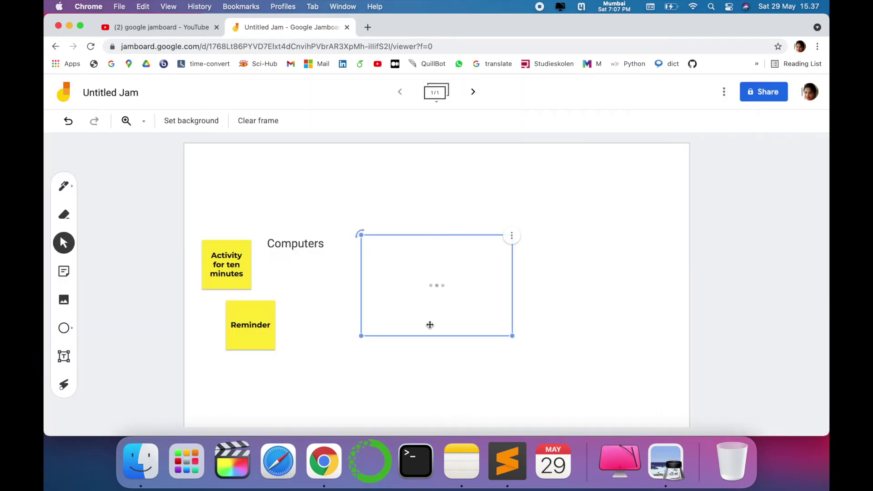
left_click_drag(512, 339, 591, 363)
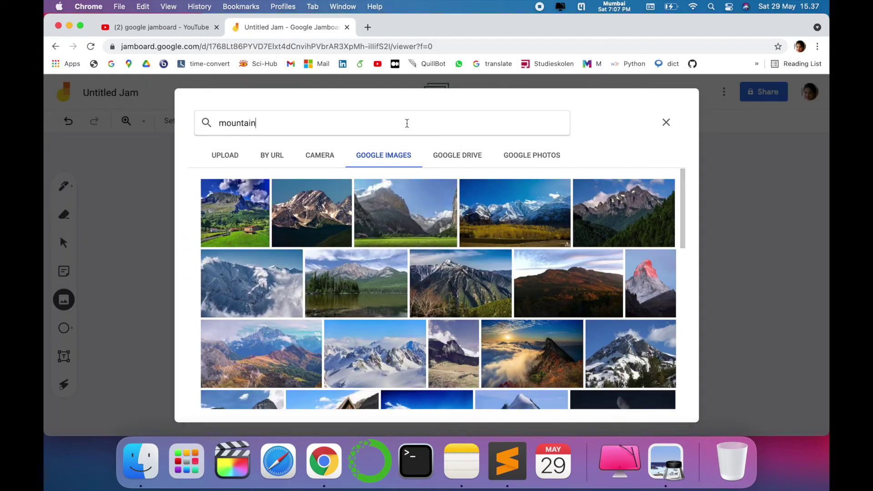
Search Google Images for "valcano" and insert the labelled volcano cross-section diagram.
left_click(406, 124)
key("BackSpace")
key("BackSpace")
key("BackSpace")
key("BackSpace")
key("BackSpace")
key("BackSpace")
key("BackSpace")
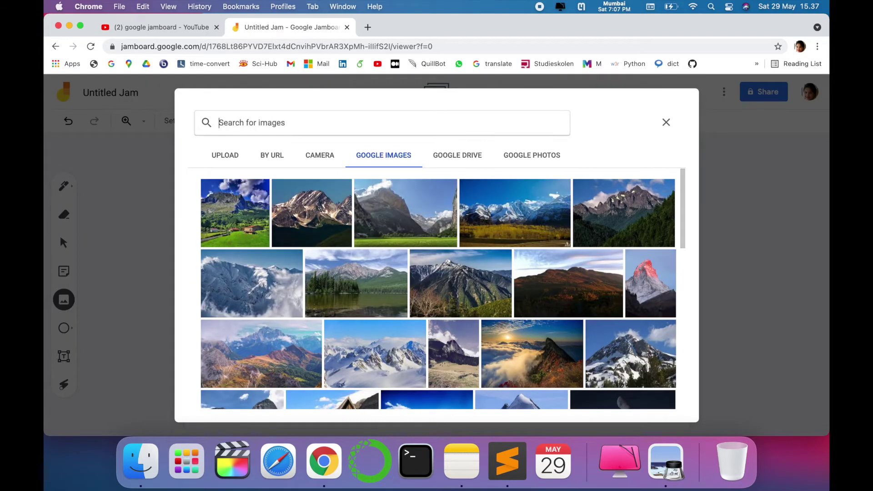
type("valcano")
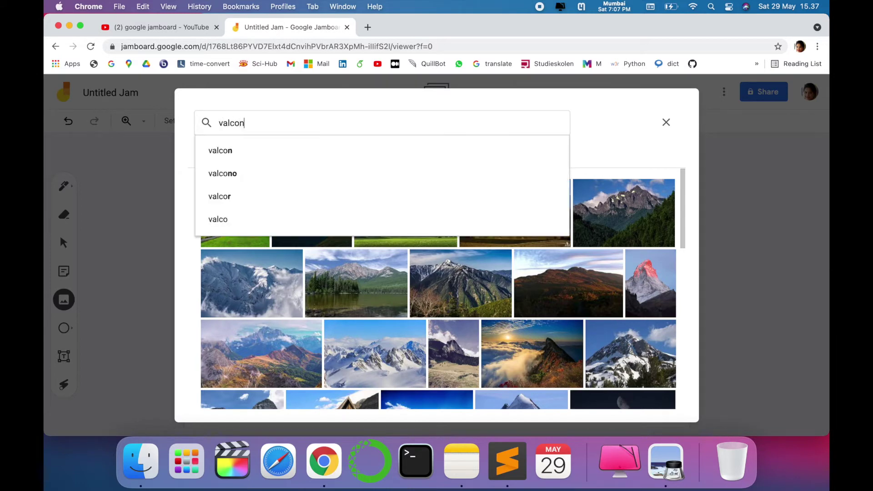
key("BackSpace")
type("ano")
key("Return")
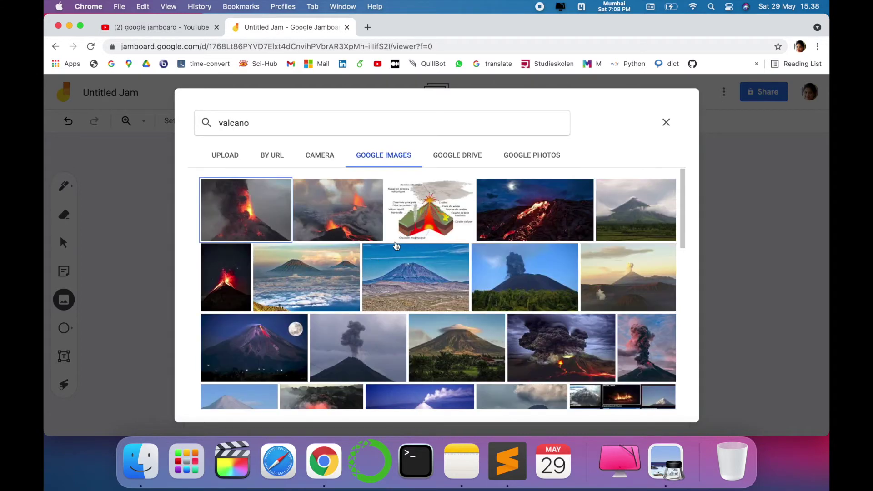
left_click(427, 214)
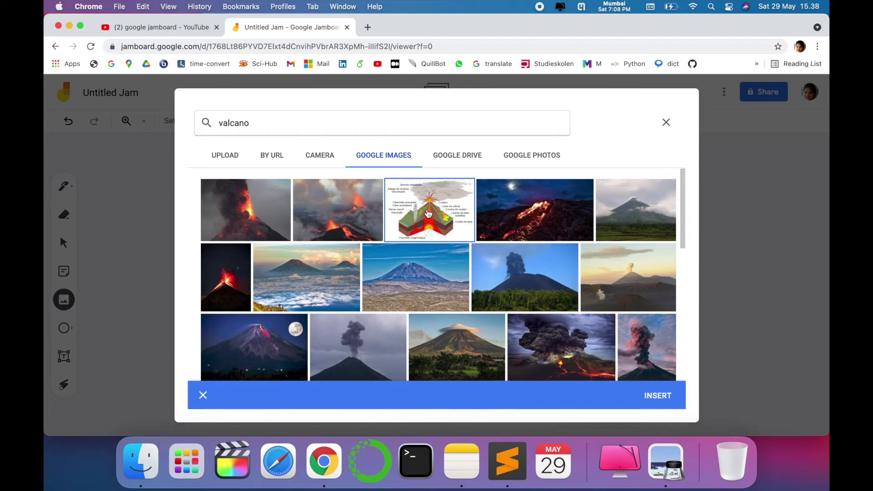
left_click(662, 398)
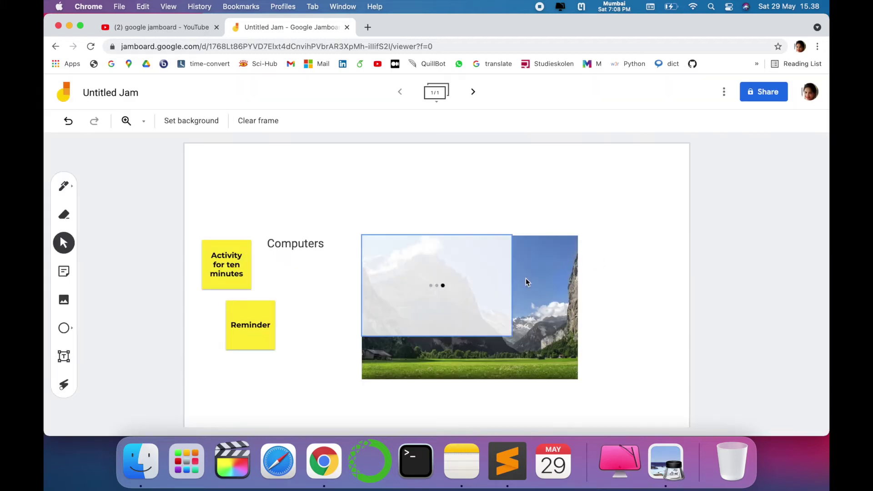
Arrange the images with the mountain photo near the frame's upper edge and the volcano diagram below it.
left_click_drag(474, 257, 342, 399)
scroll(593, 380, "down", 3)
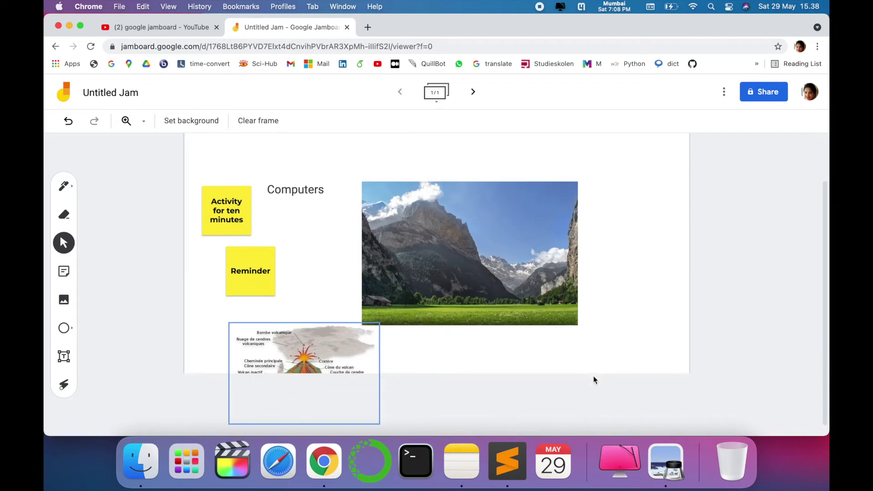
scroll(642, 318, "up", 3)
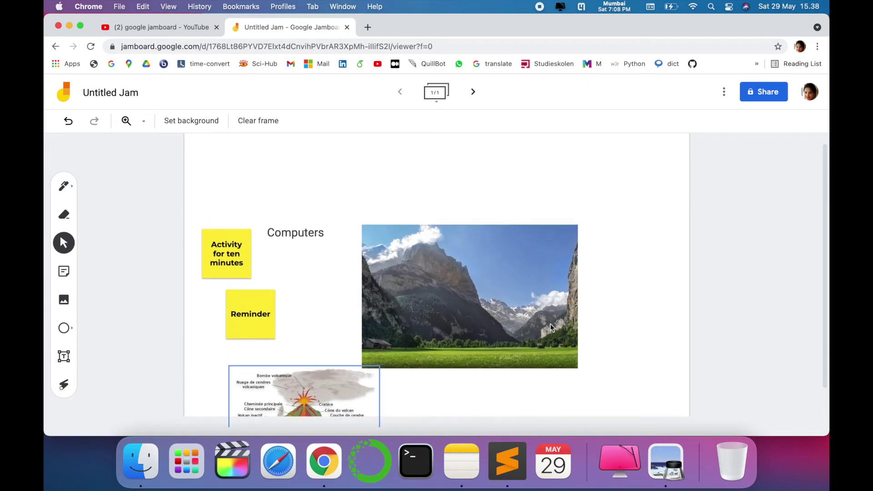
left_click(513, 262)
left_click_drag(513, 262, 519, 188)
left_click(303, 398)
left_click_drag(303, 398, 384, 344)
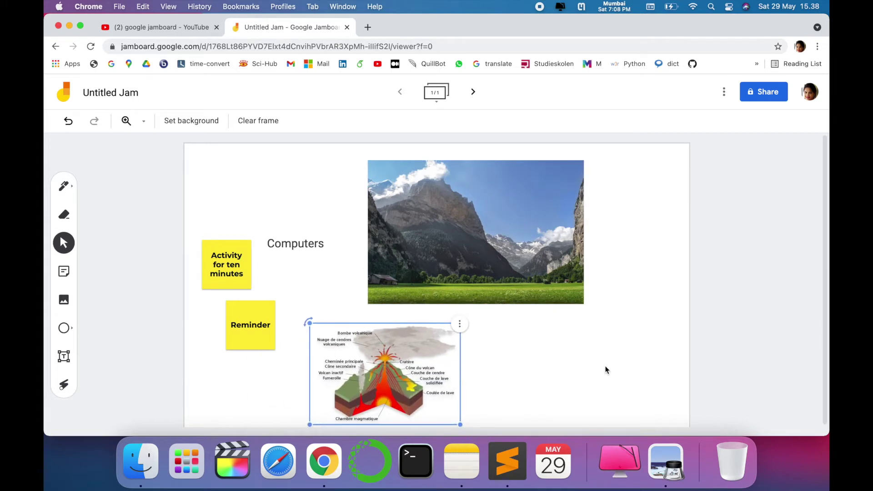
Add a blank second frame to the jam and return to frame 1 through the frame overview.
left_click(472, 91)
left_click(435, 92)
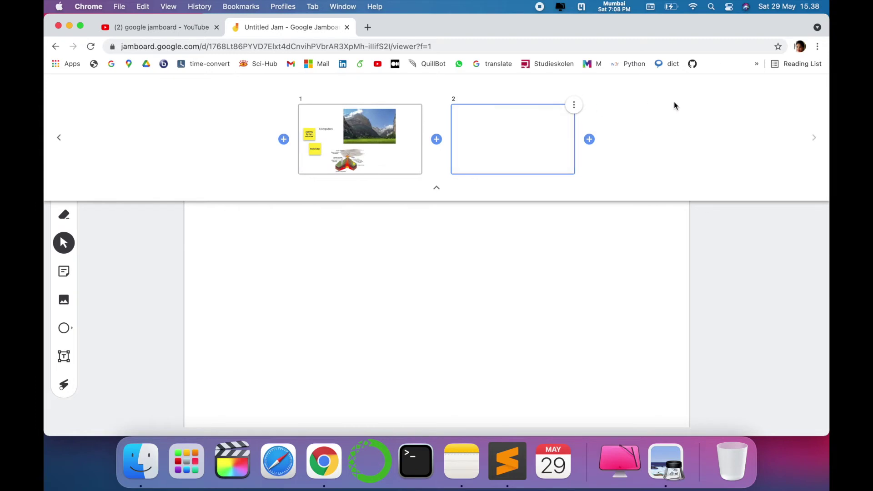
left_click(410, 154)
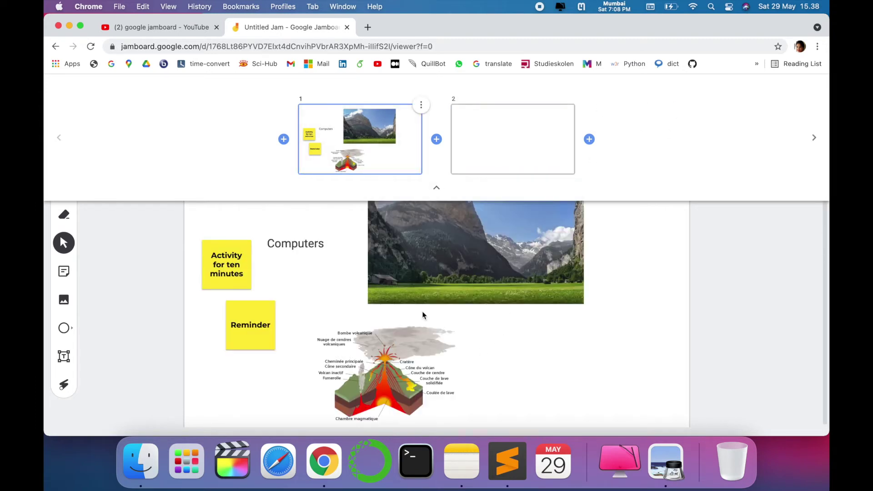
left_click(525, 376)
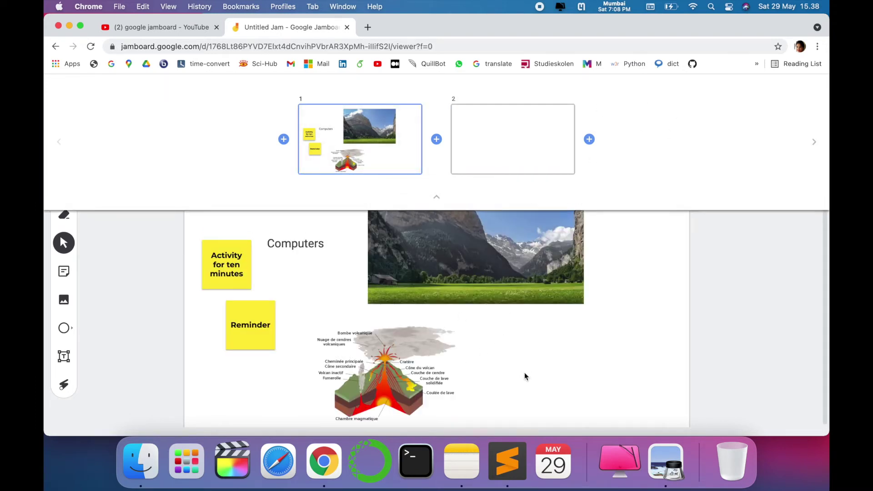
Go to frame 2, return to frame 1 and clear all its content.
left_click(472, 92)
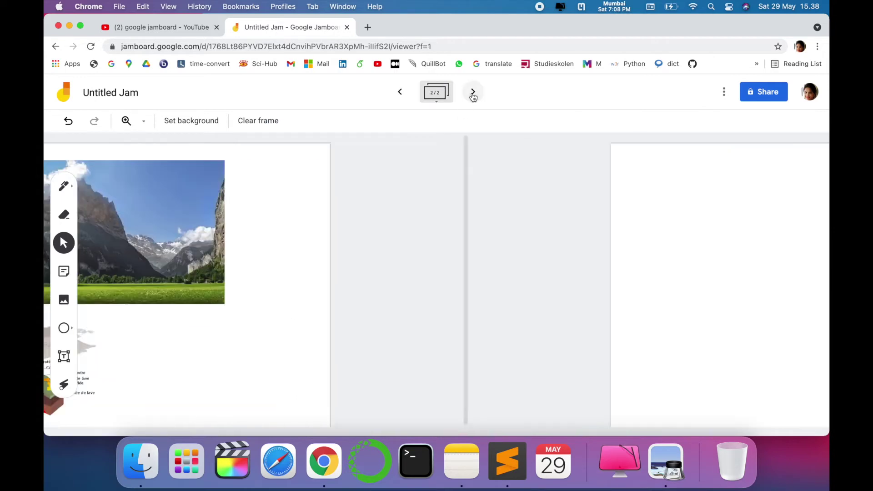
left_click(400, 91)
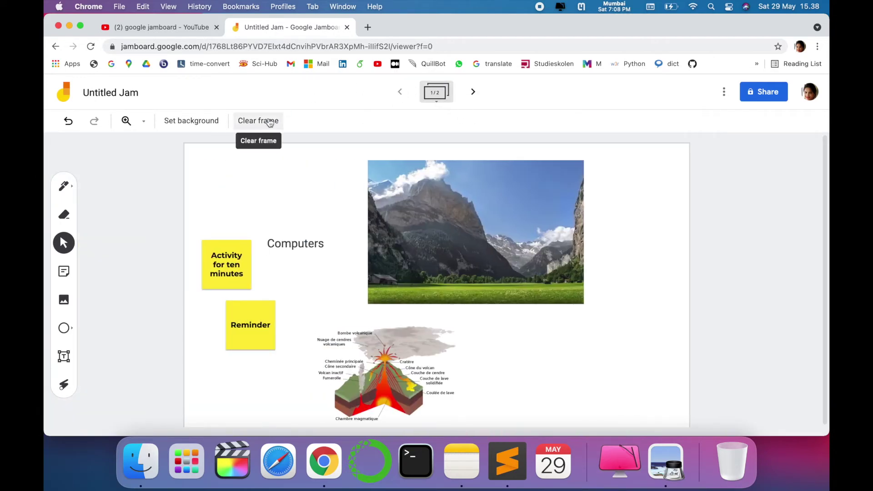
left_click(270, 122)
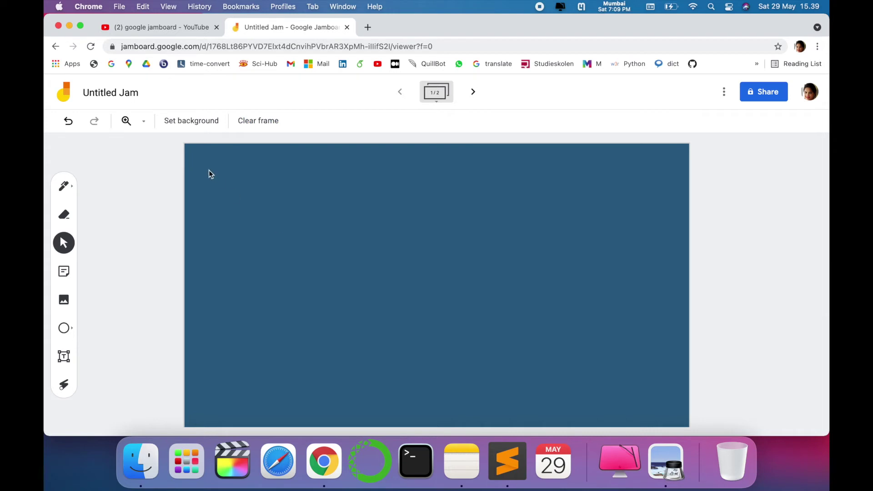
Set the background of frame 1 to the dotted pattern.
left_click(193, 123)
left_click(258, 150)
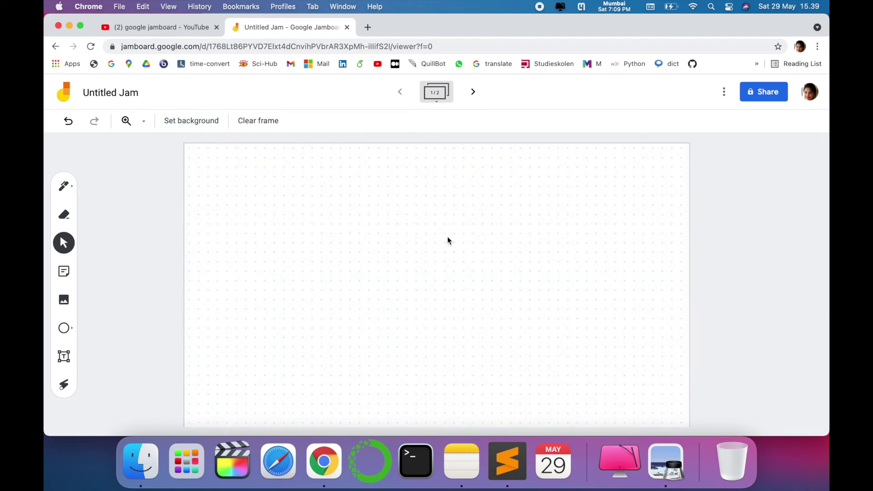
left_click(205, 123)
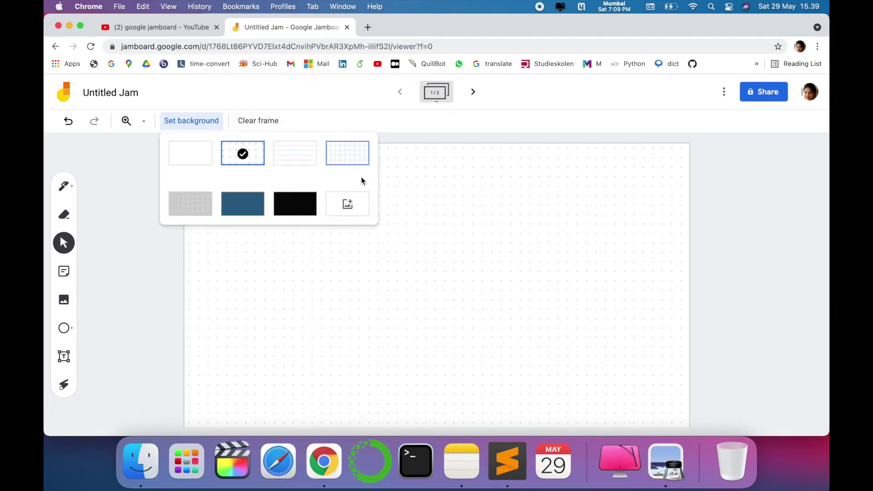
left_click(270, 121)
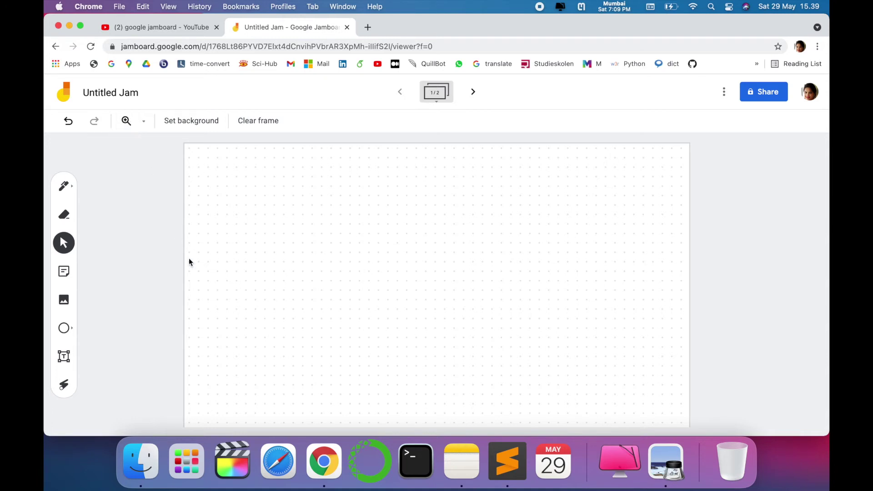
Rename the jam as "Class activity".
left_click(125, 93)
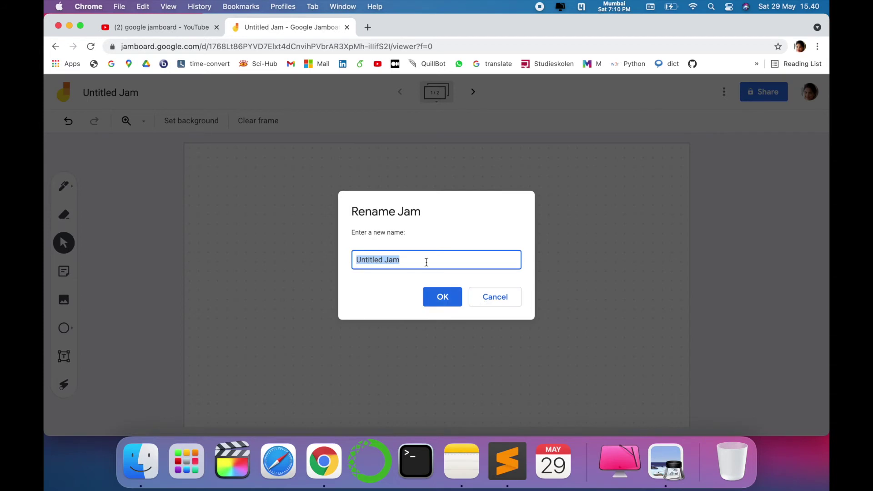
key("BackSpace")
type("Class activity")
left_click(443, 296)
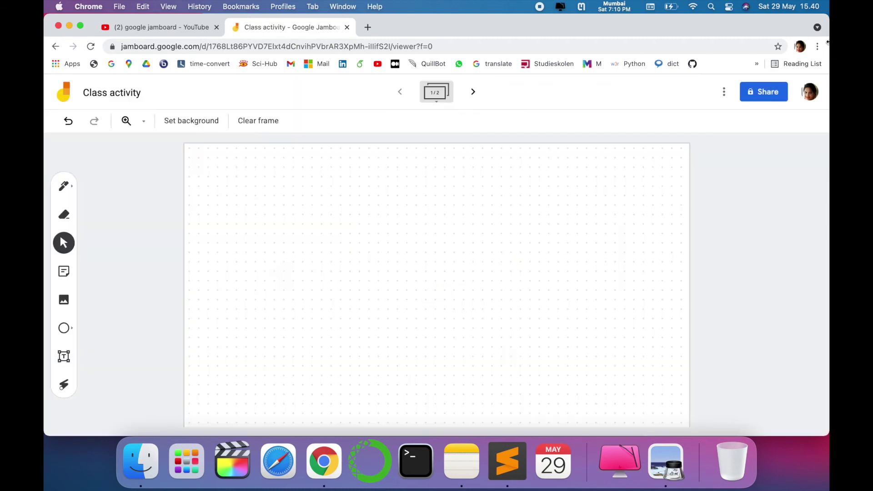
left_click(724, 92)
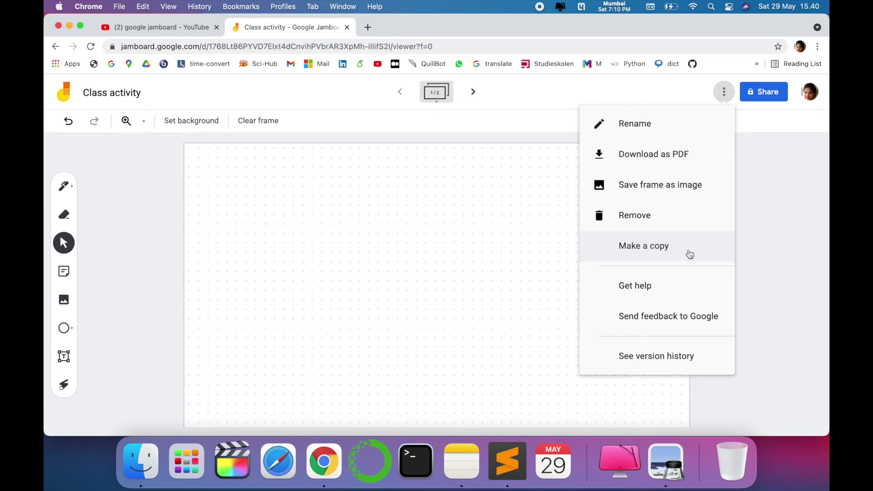
left_click(608, 85)
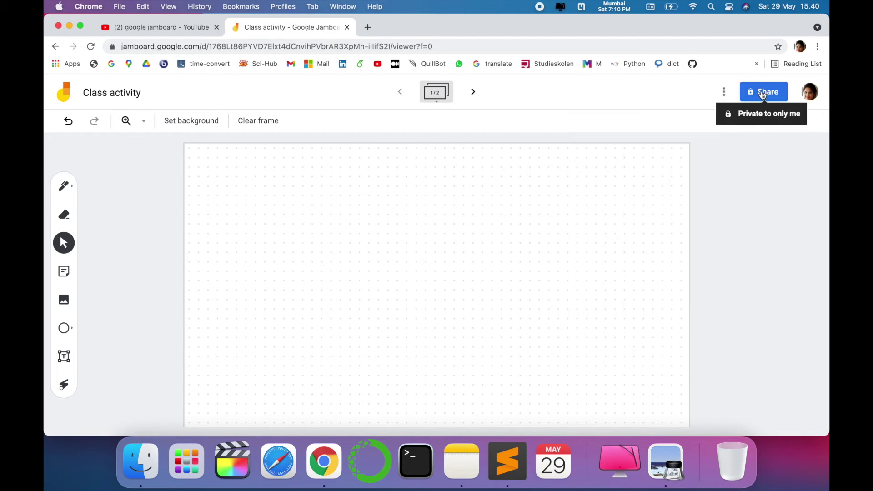
Share the jam with the contact's e-mail as Editor with the message "do the activities", and review who has access.
left_click(762, 94)
key("super+v")
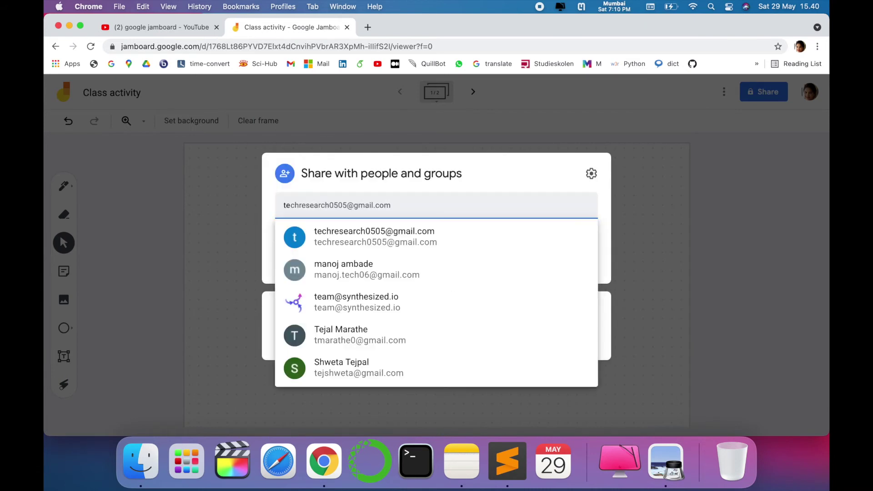
left_click(413, 229)
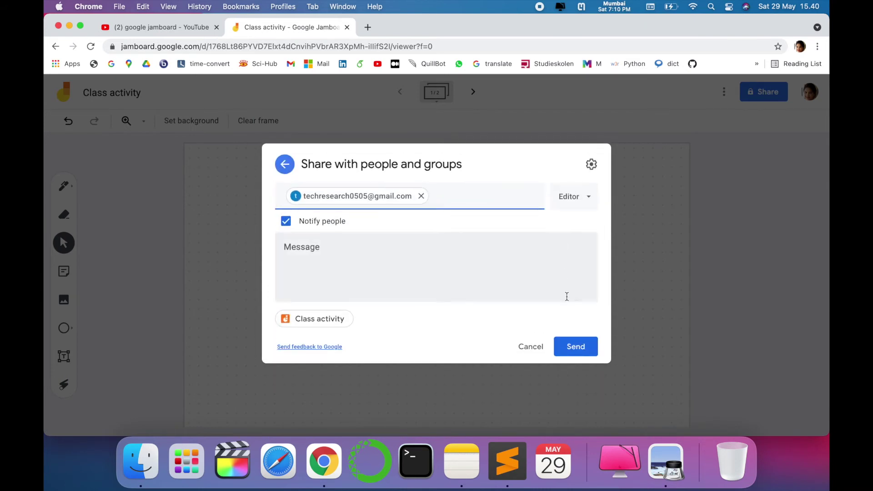
left_click(398, 259)
type("do the activities")
left_click(577, 354)
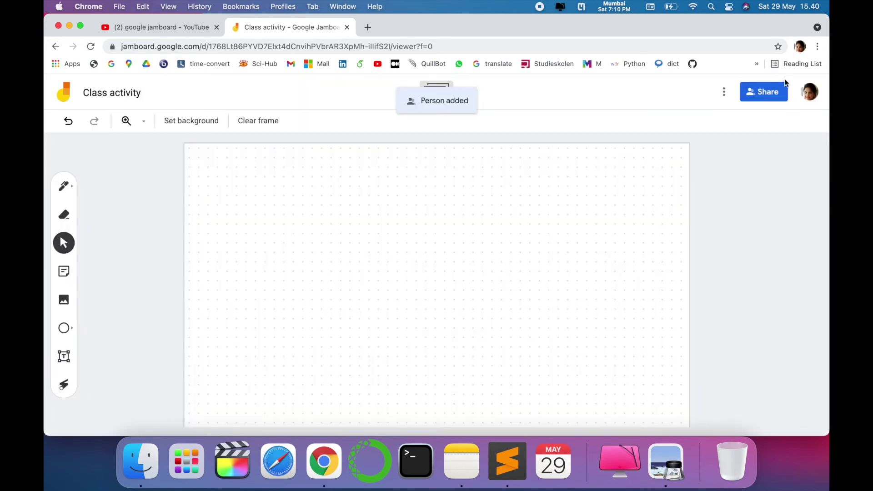
left_click(784, 86)
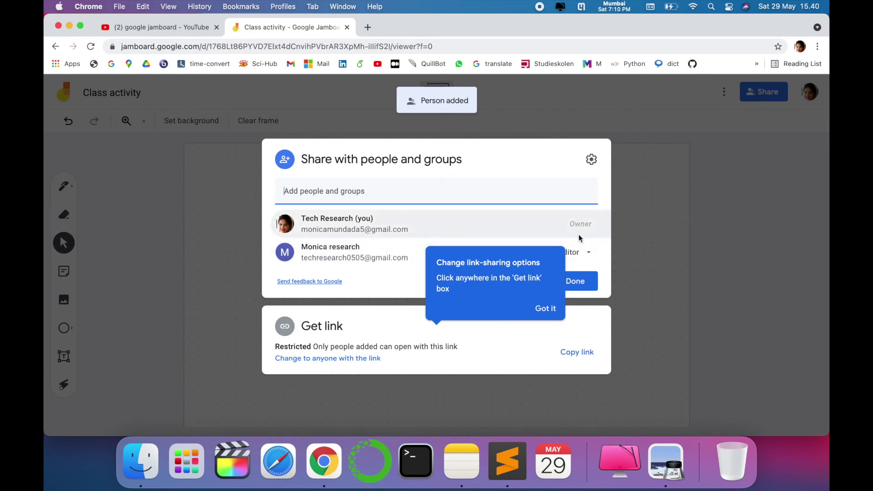
left_click(740, 183)
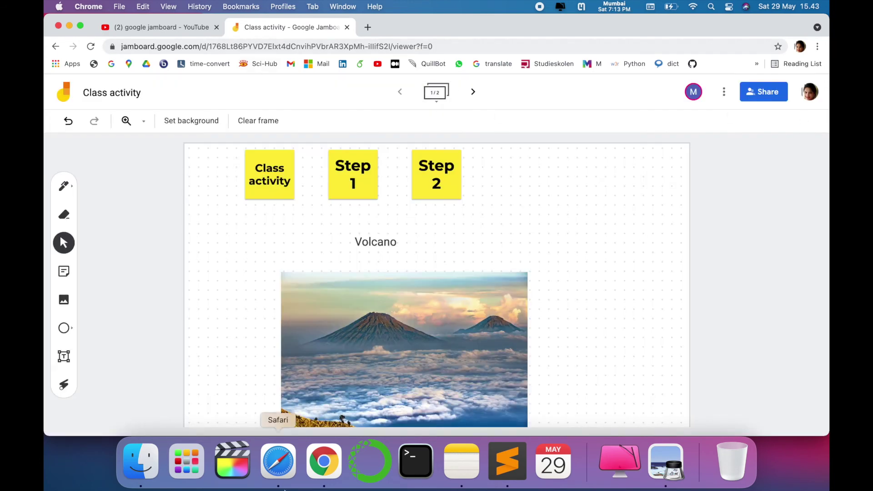
Switch to Safari and reload the shared Class activity jam open in the invited account.
left_click(288, 474)
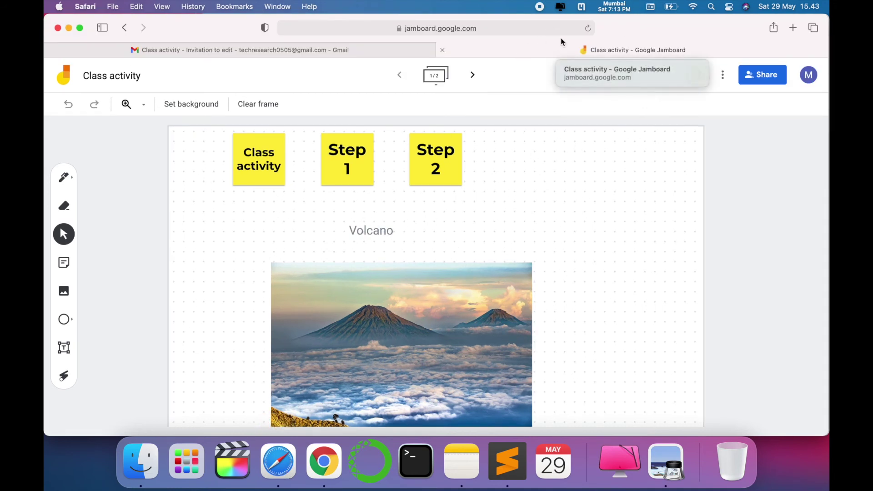
left_click(587, 28)
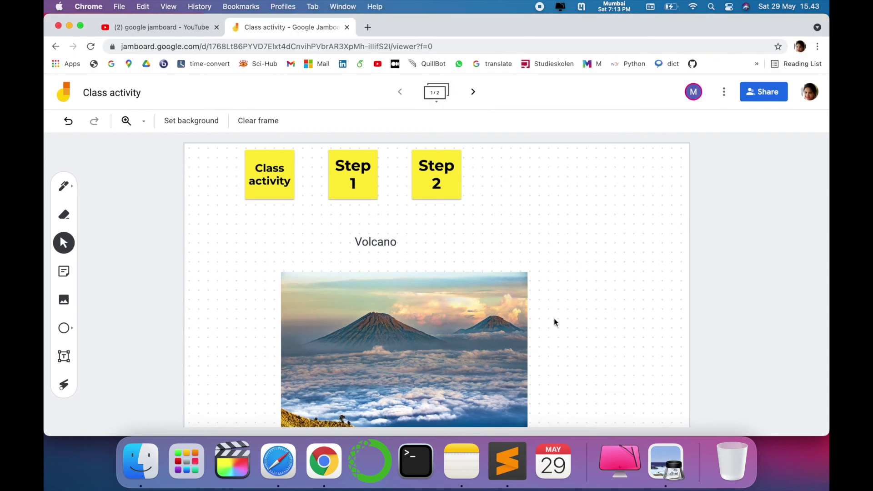
Switch back to Chrome and move the volcano photo slightly up and toward the frame's left edge, below the "Volcano" text.
left_click_drag(456, 303, 421, 297)
left_click(614, 297)
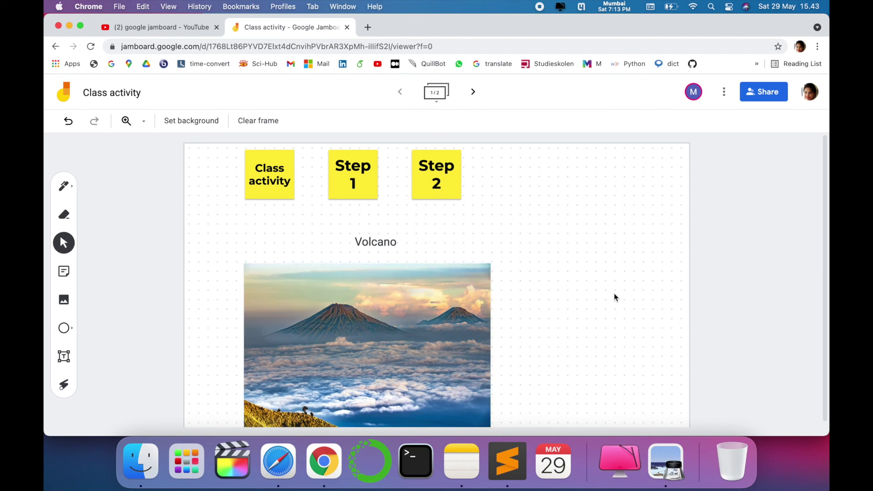